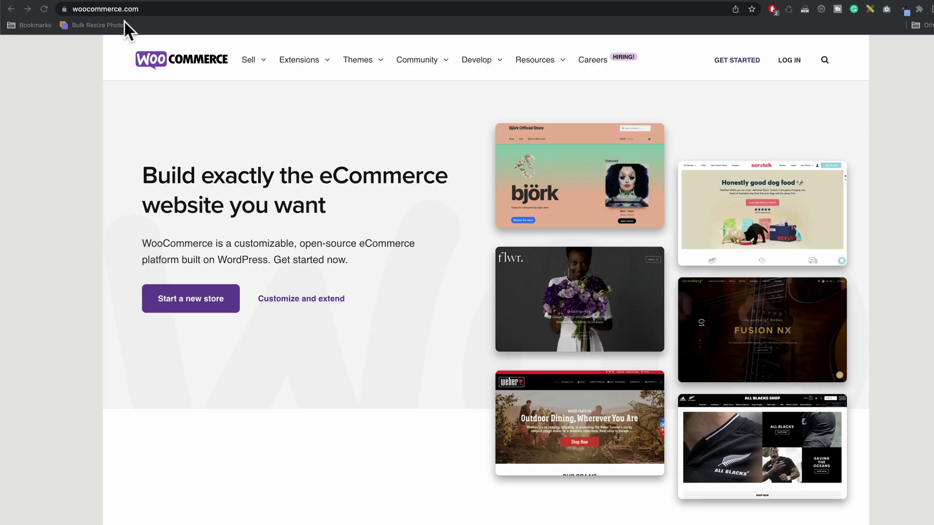
Search All Extensions for 'xero' and open the Xero extension's product page.
click(232, 106)
click(327, 60)
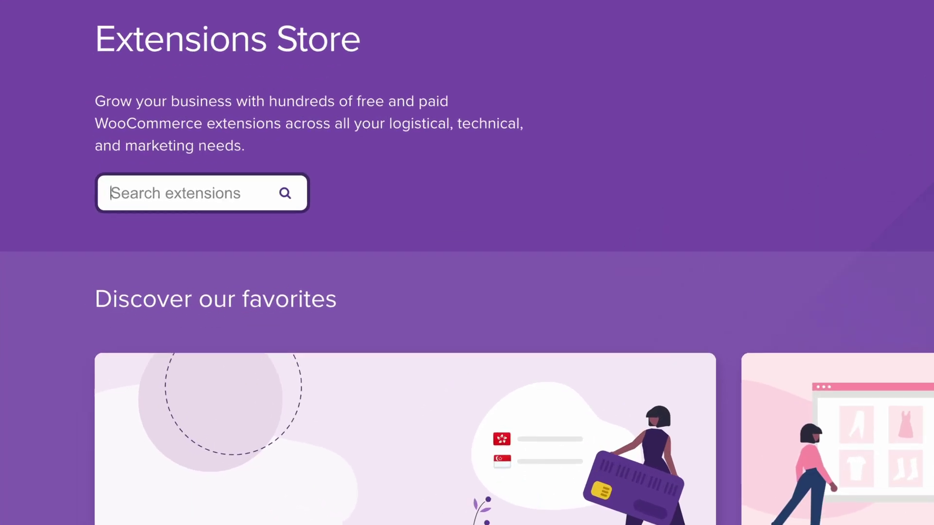
text(xe)
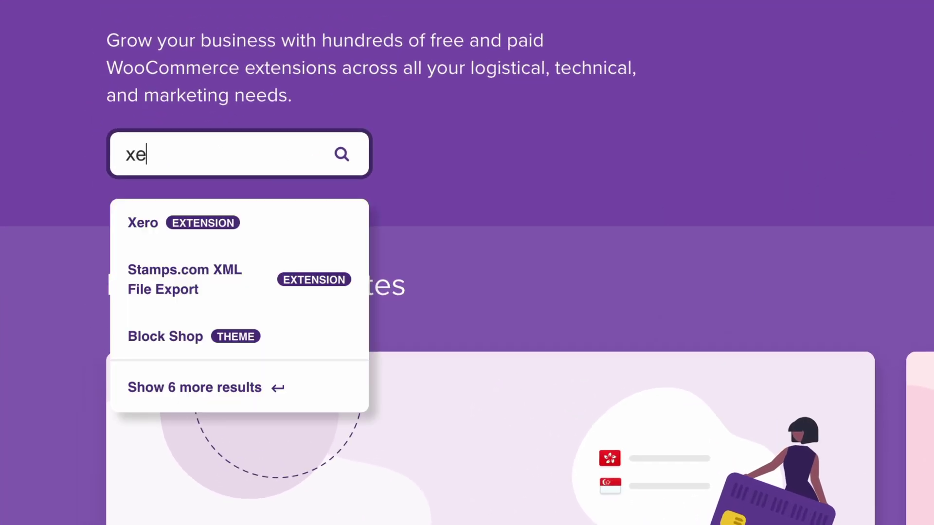
text(ro)
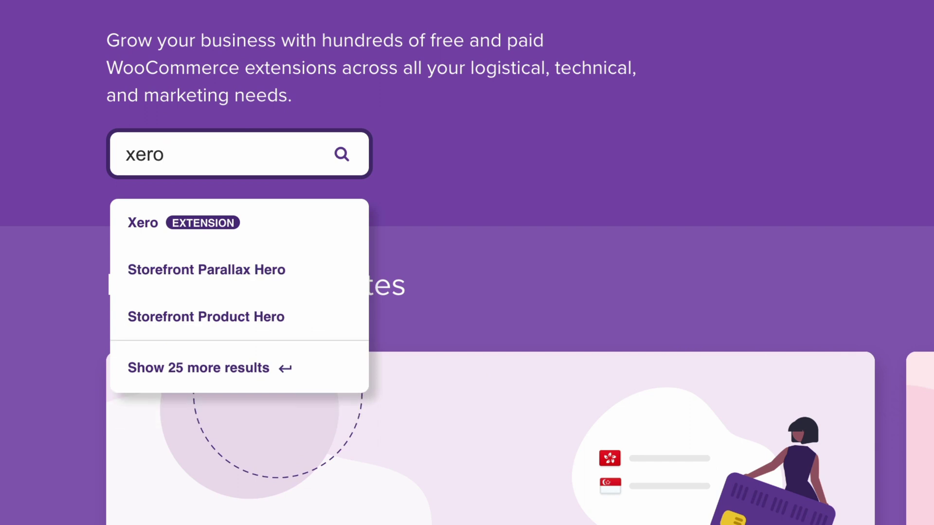
click(274, 234)
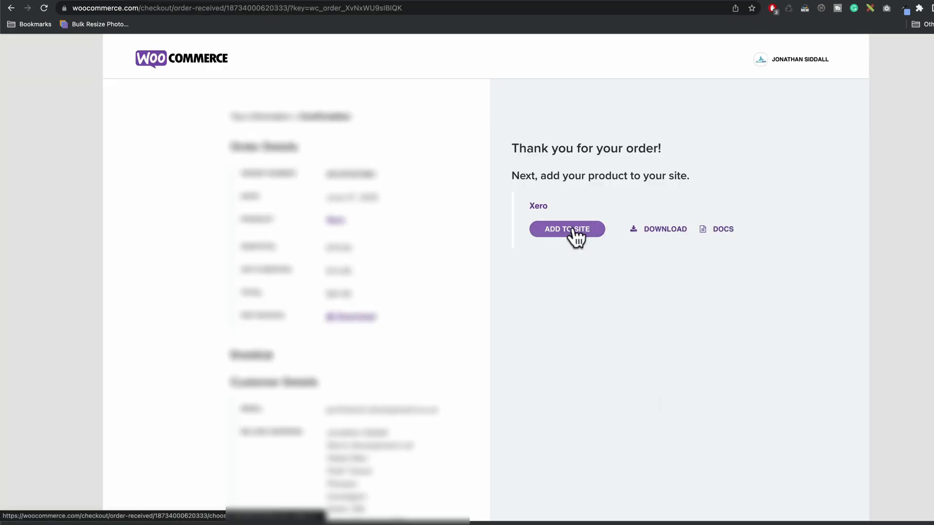
click(573, 230)
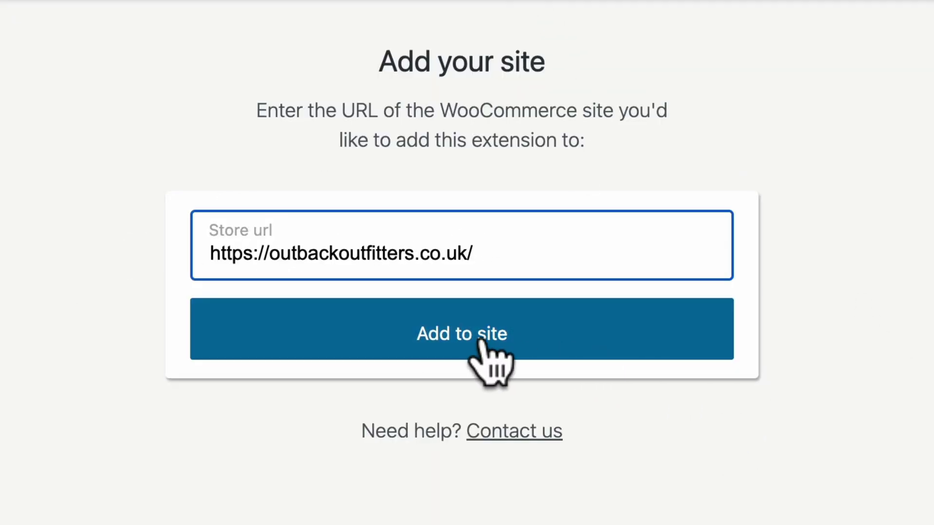
click(485, 337)
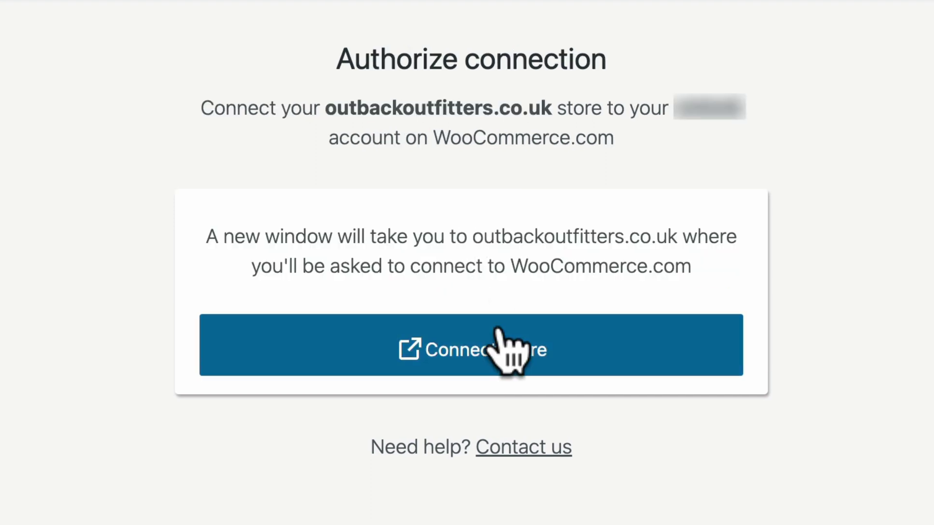
click(491, 371)
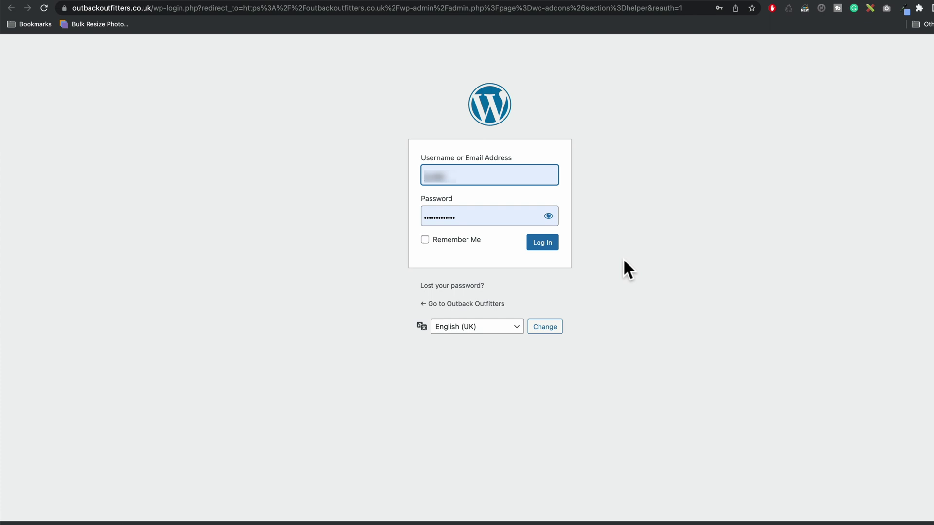
Log in to the store's WordPress admin, then connect and approve the WooCommerce.com connection.
click(544, 244)
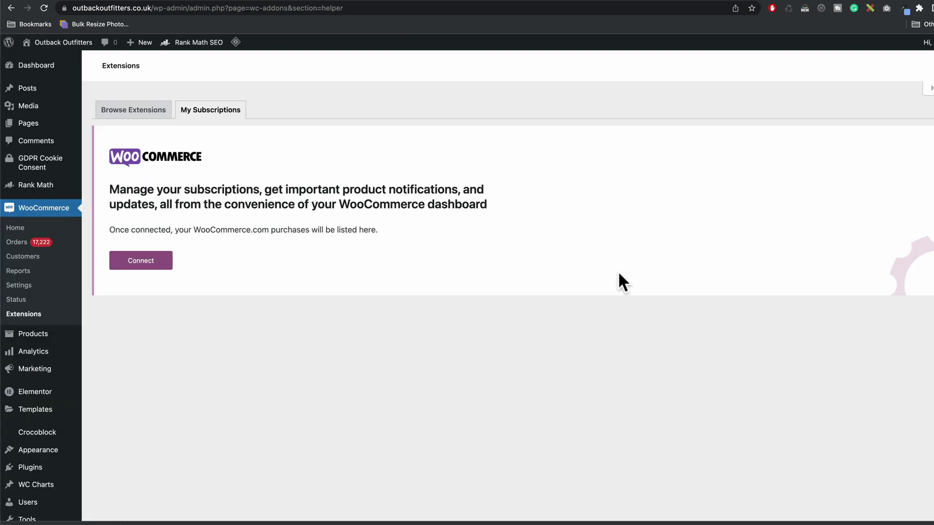
click(151, 267)
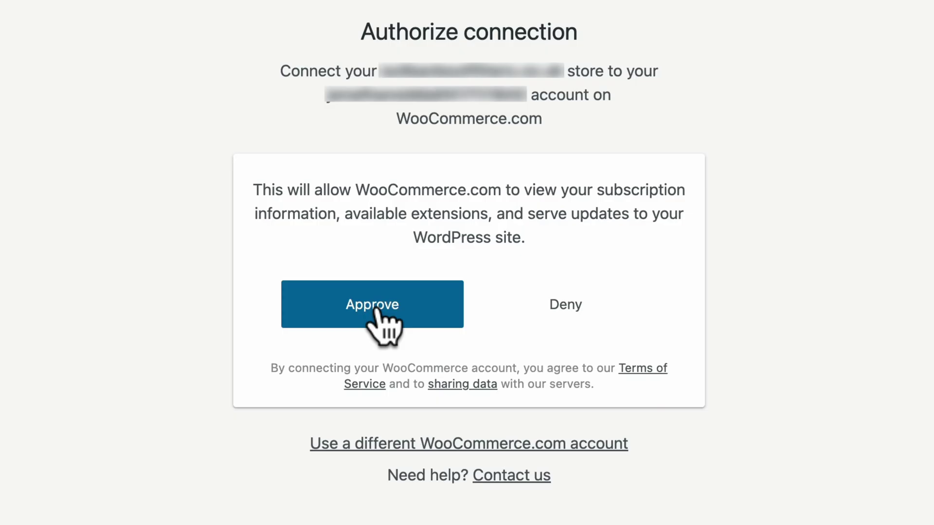
click(379, 311)
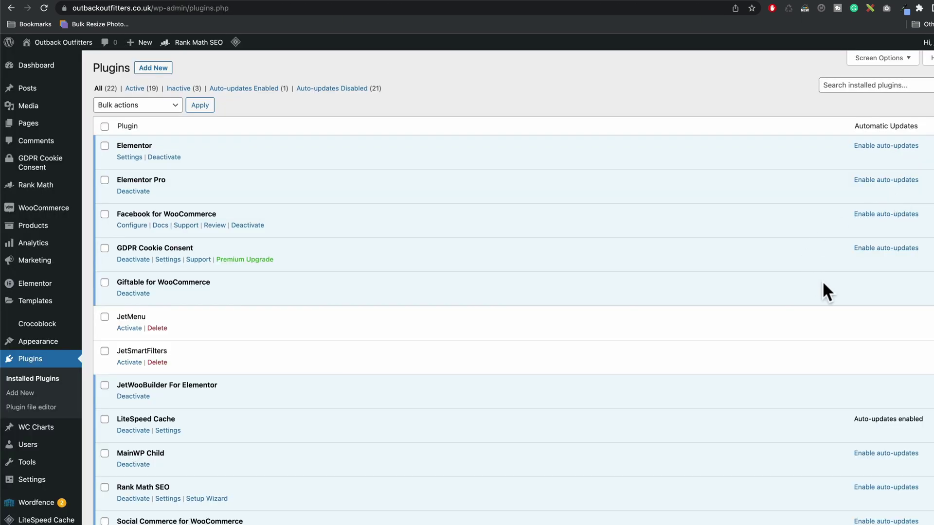
Open WooCommerce Xero Integration settings, then Google 'xero developer portal' and open Xero Developer Platform.
scroll(822, 280, down, 9)
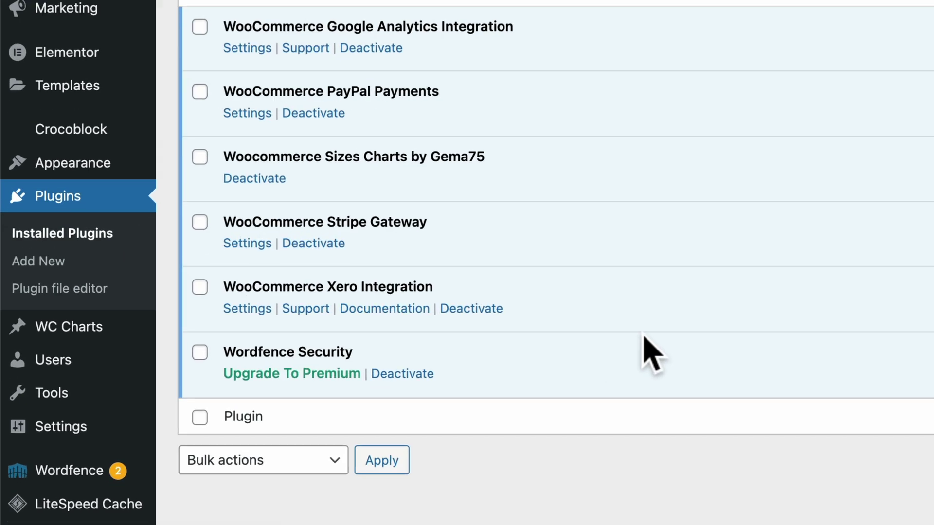
click(243, 311)
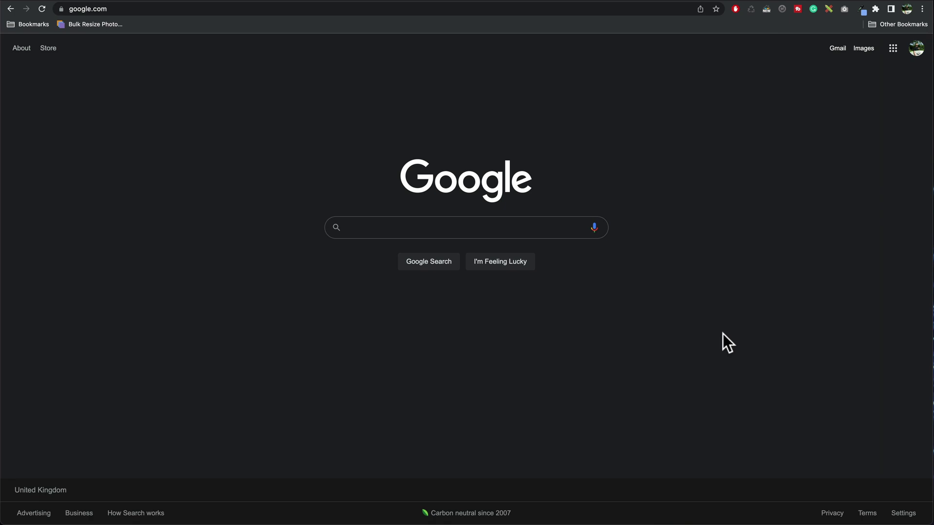
click(373, 228)
click(394, 246)
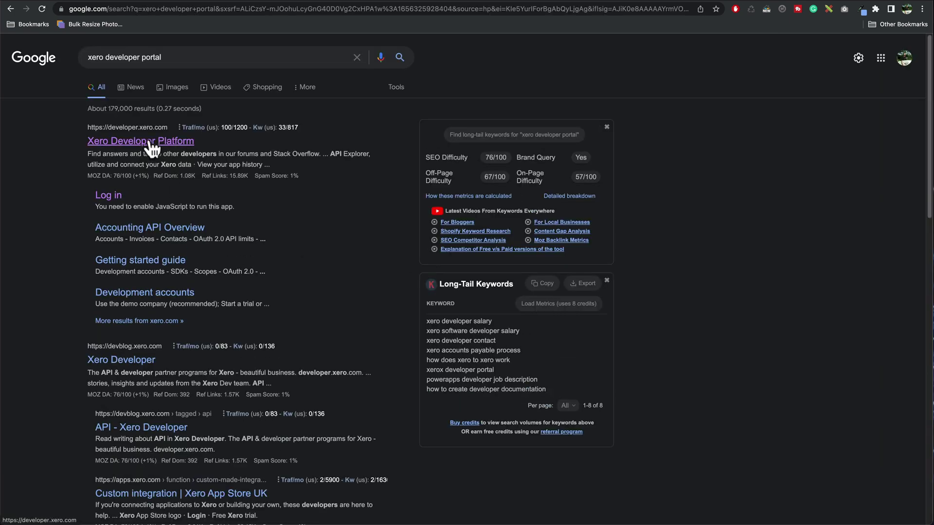
click(148, 145)
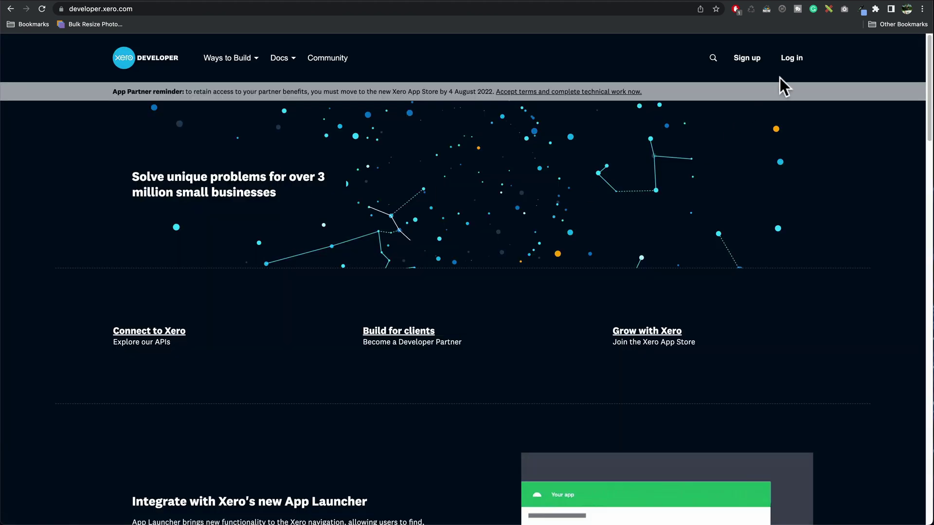
Log in to developer.xero.com to reach the My Apps page.
click(792, 60)
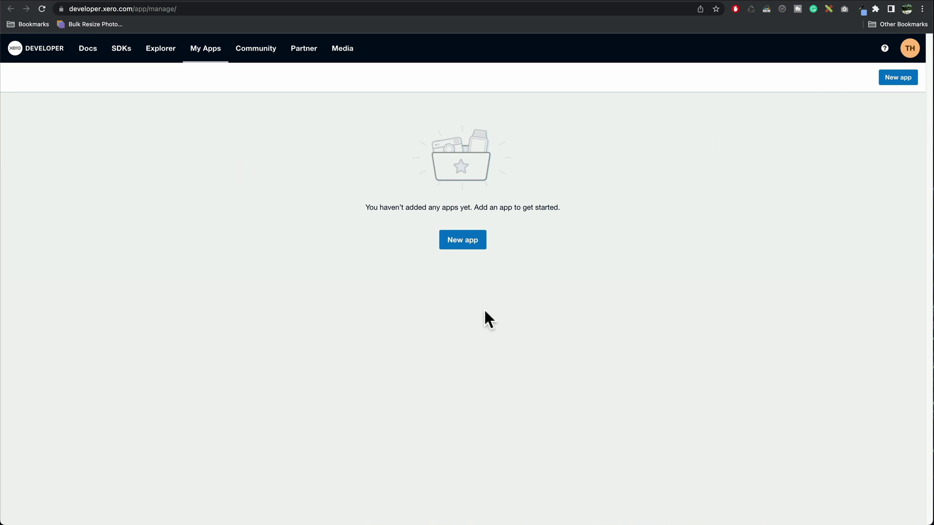
Start a new Xero app named 'Woocommerce - Xero' with the store address as company URL.
click(462, 240)
text(Woocommerce - Xero)
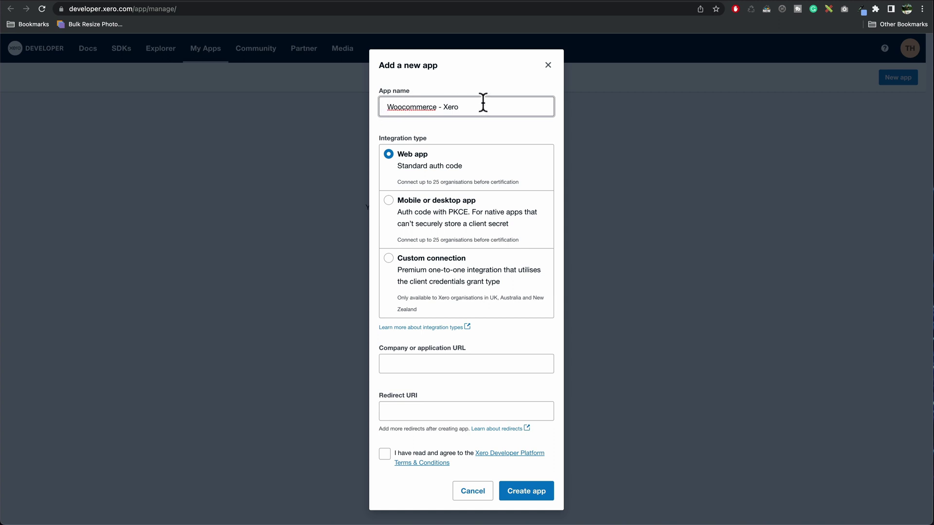
click(547, 364)
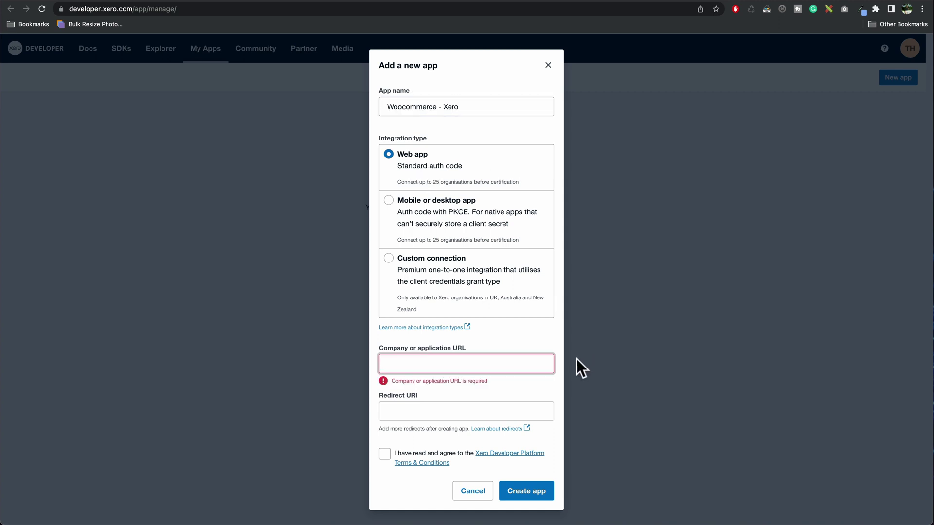
text(https://outbackoutfitters.co.uk/)
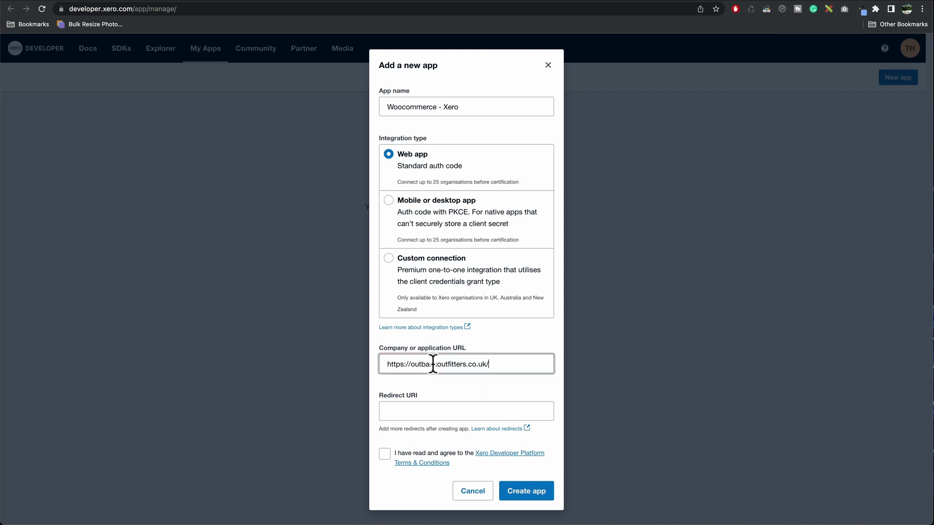
click(426, 411)
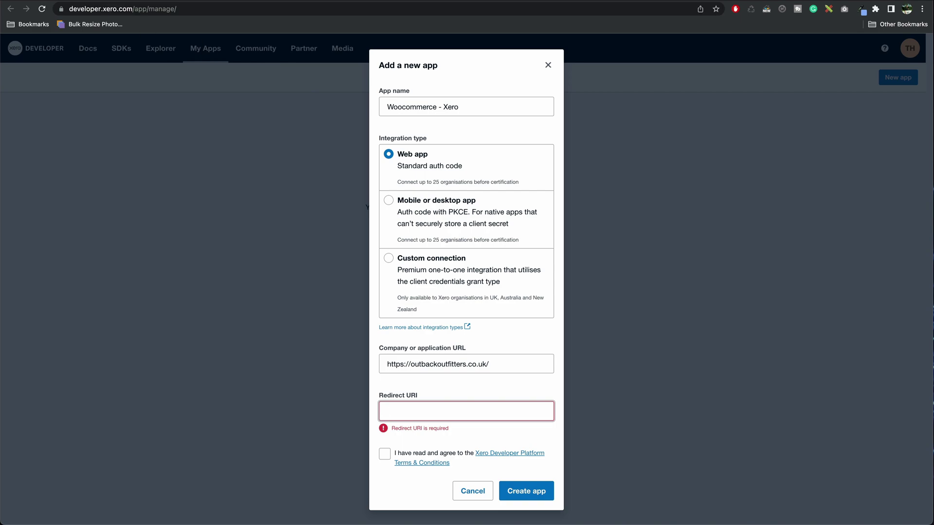
Copy the redirect URL from the store's Xero settings into Redirect URI, accept the terms, and submit.
key(ctrl+Tab)
drag(202, 166, 409, 176)
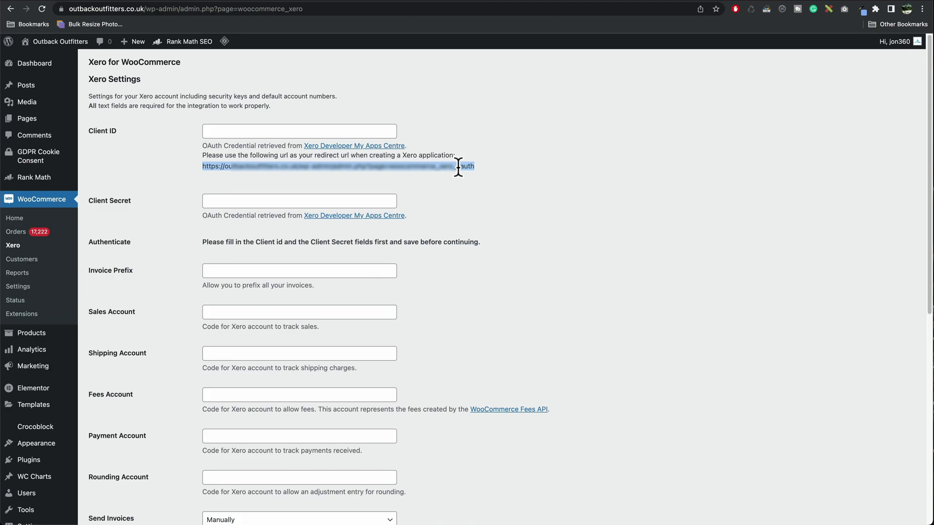
key(ctrl+shift+Tab)
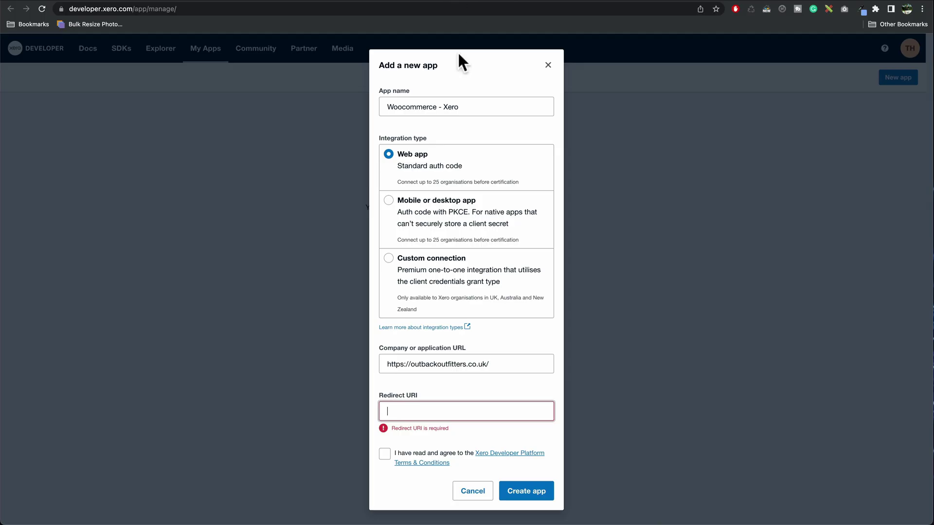
click(417, 410)
key(super+v)
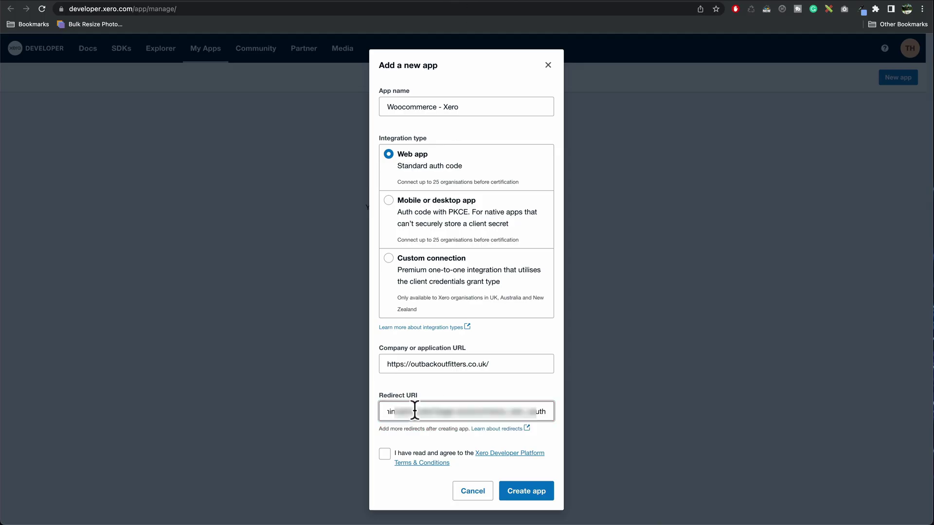
click(383, 457)
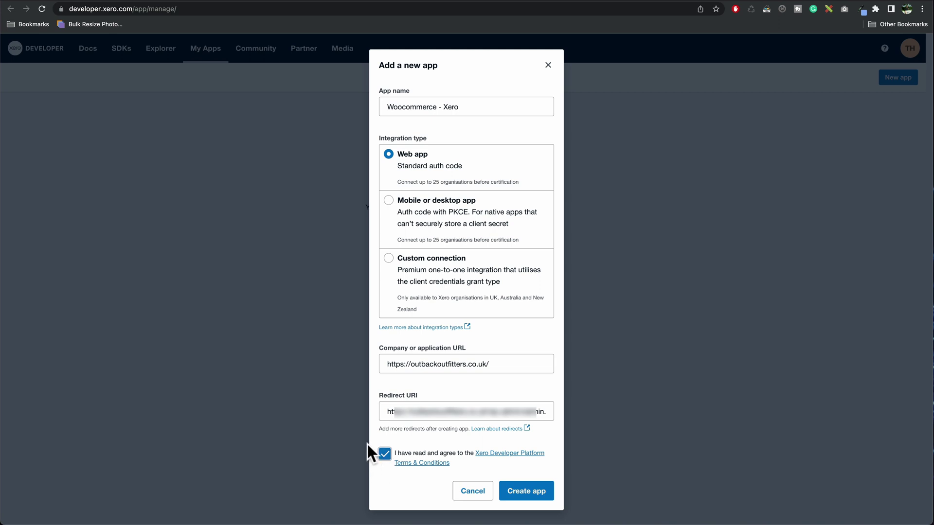
click(530, 491)
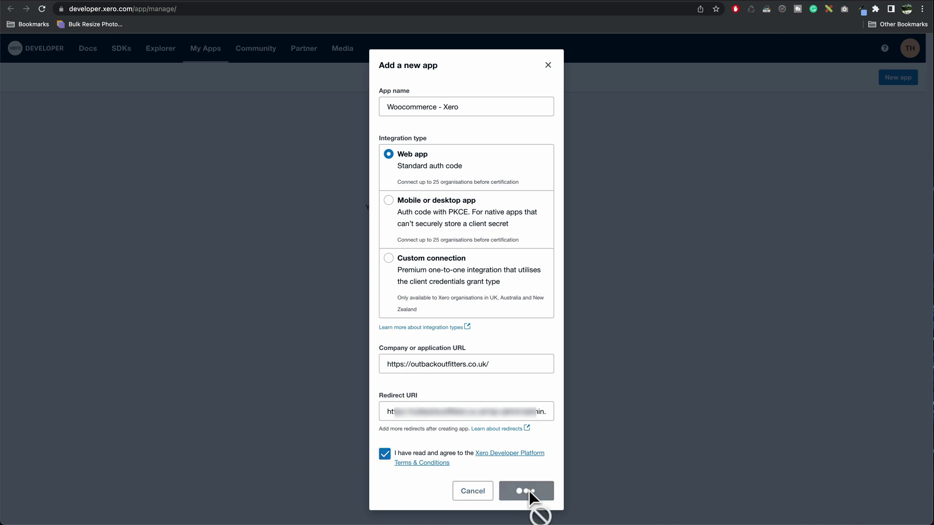
Shorten the rejected app name to 'Woocommerce' and create the app.
click(483, 108)
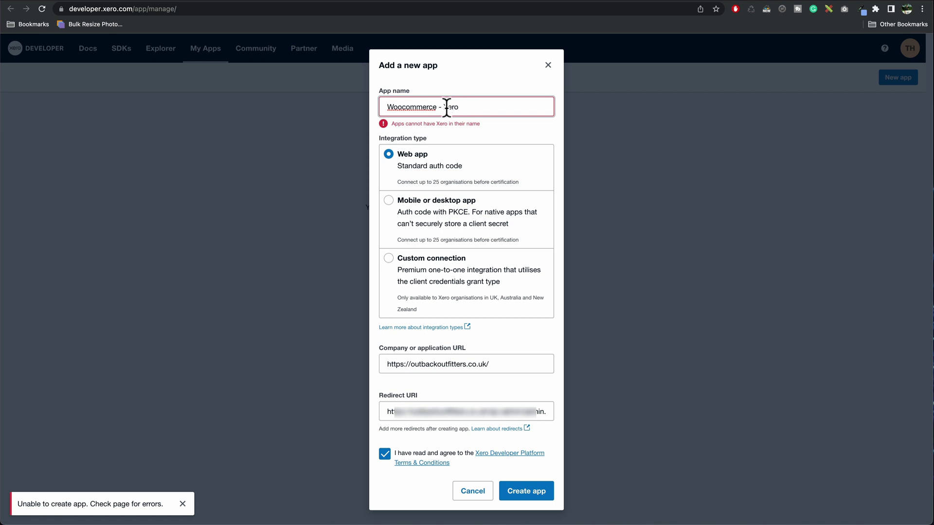
drag(439, 106, 467, 109)
key(BackSpace)
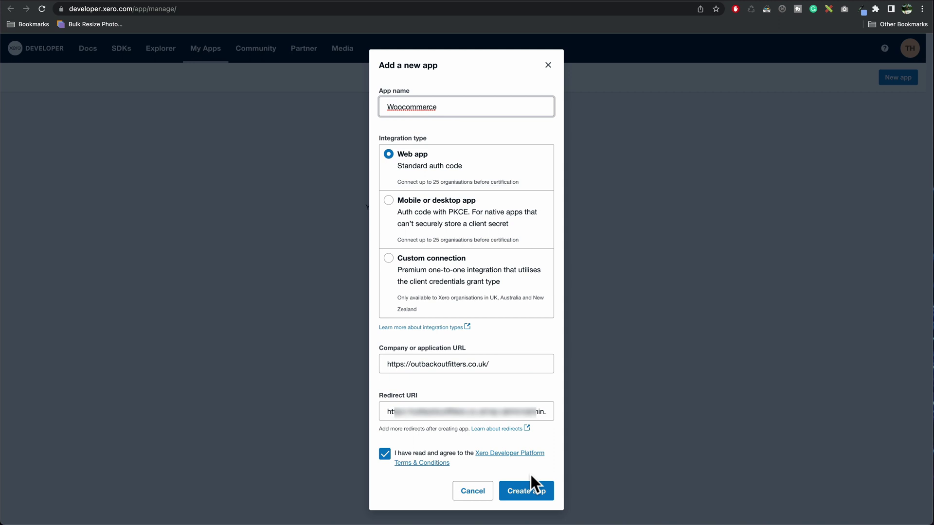
click(531, 491)
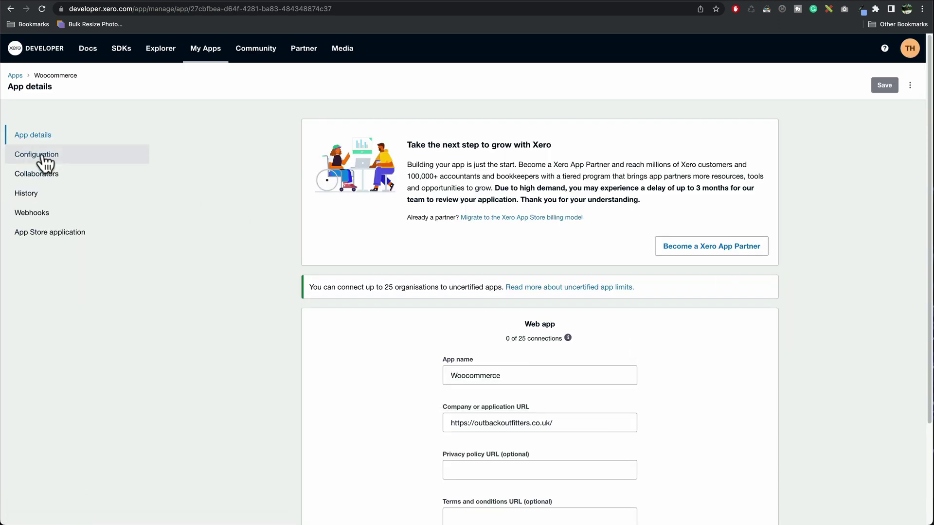
Copy the Xero app's Client id from Configuration into WordPress's Client ID field.
click(43, 156)
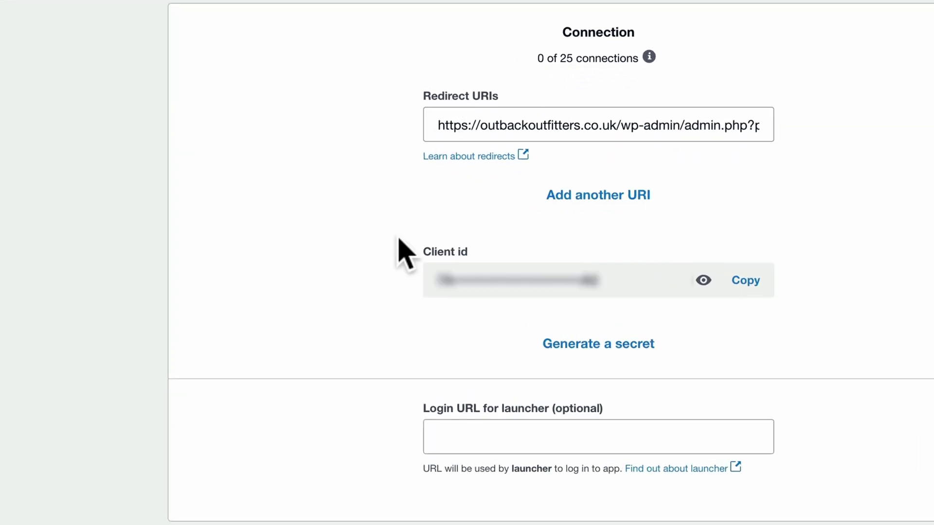
click(703, 282)
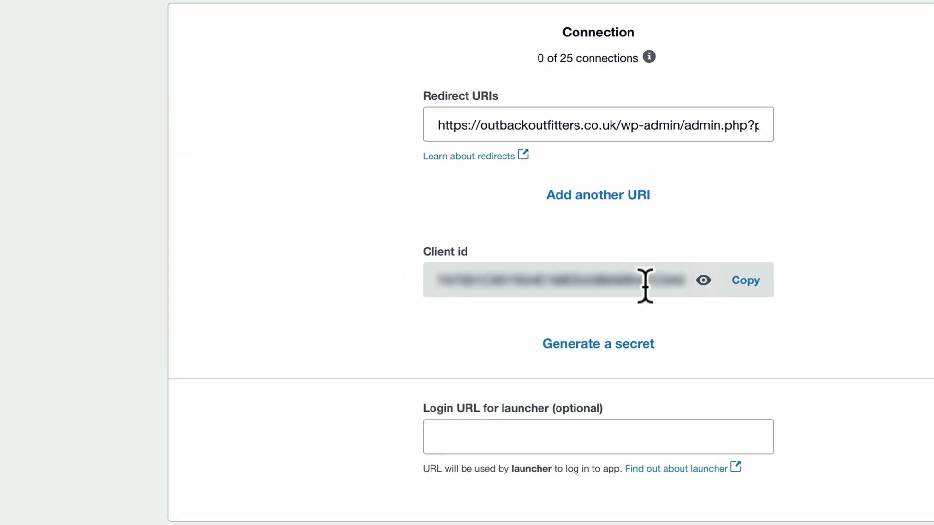
click(761, 286)
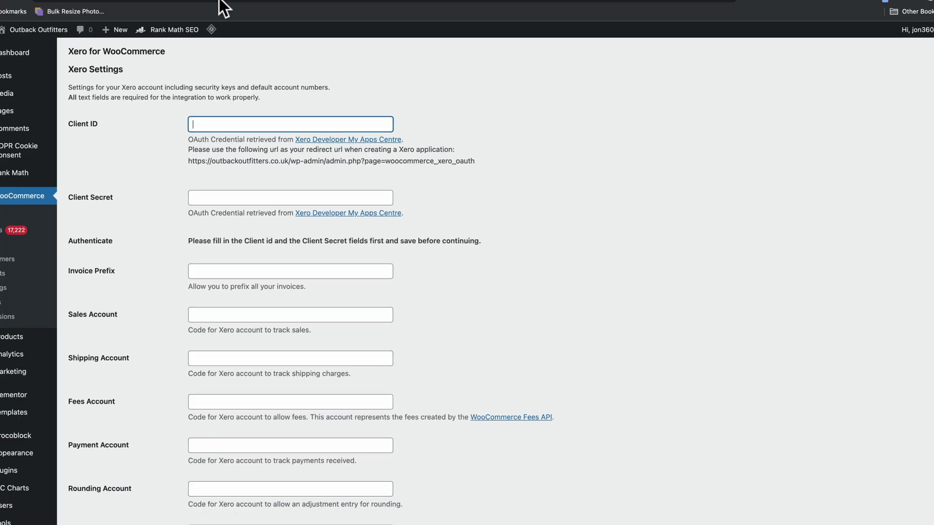
right_click(213, 130)
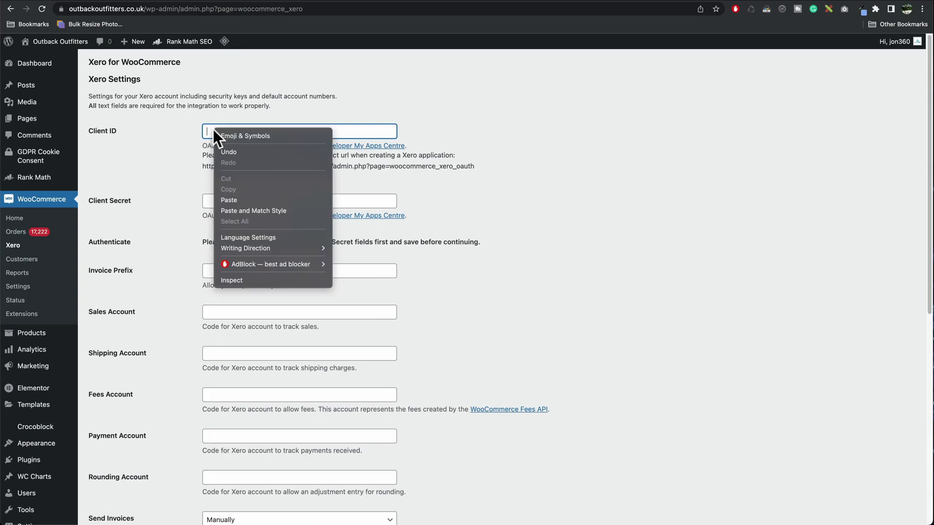
click(246, 200)
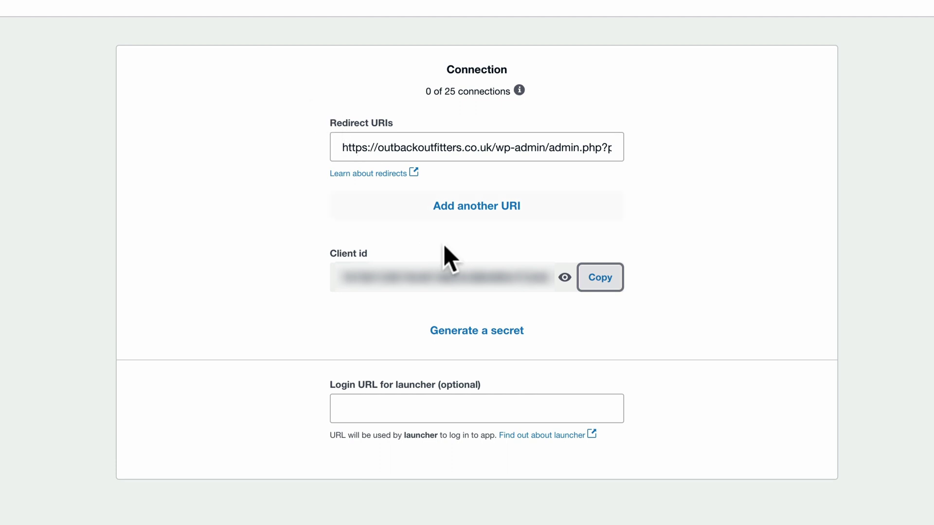
Generate a new client secret and paste it into WordPress's Client Secret field.
click(468, 330)
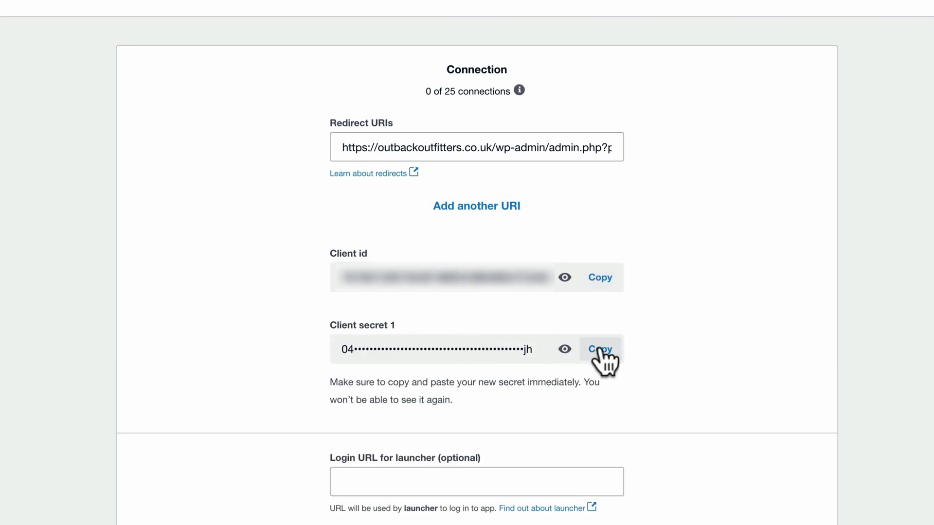
click(599, 351)
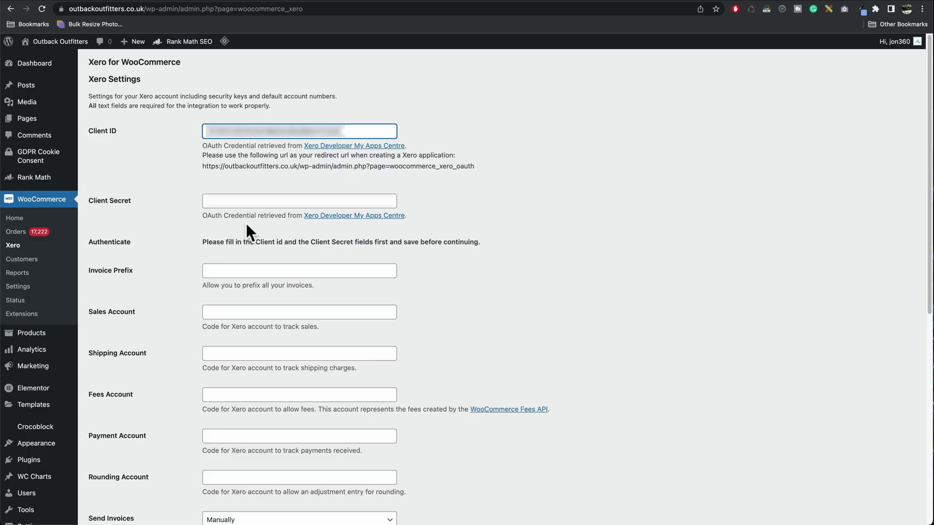
click(231, 202)
right_click(232, 202)
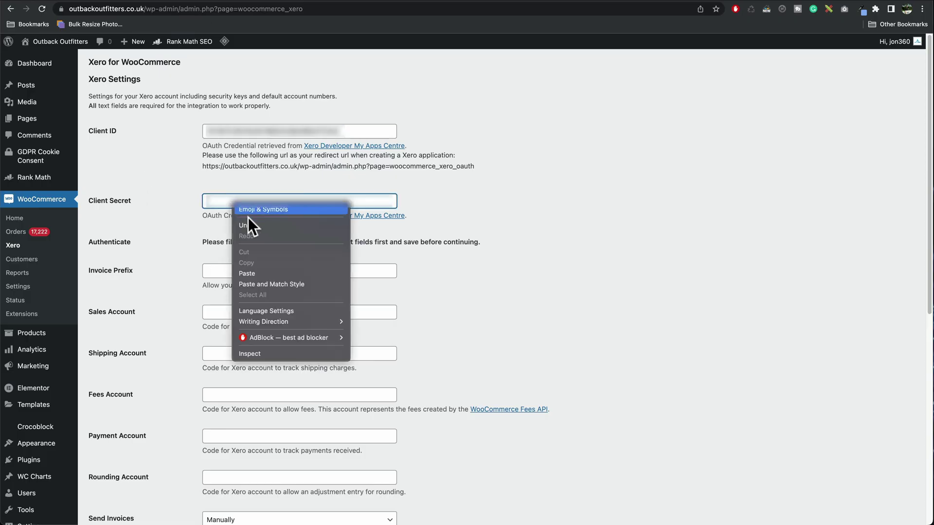
click(275, 273)
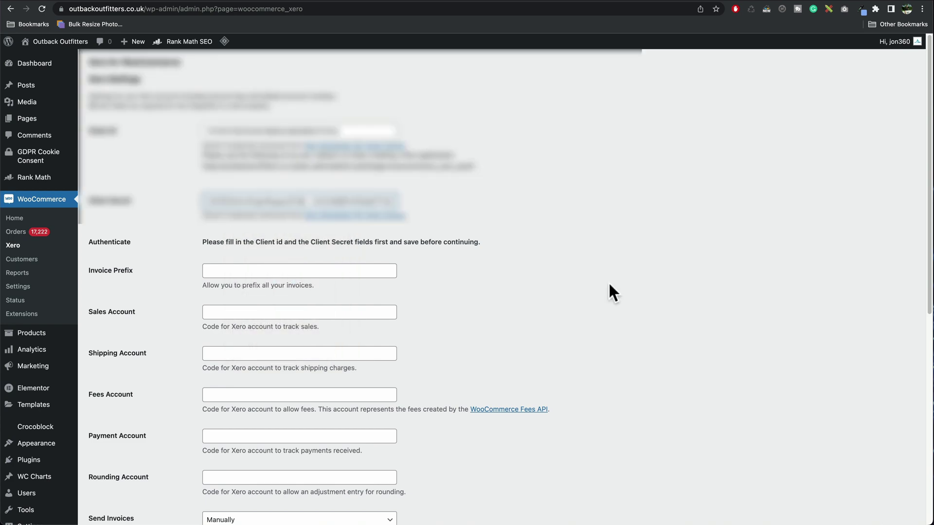
scroll(609, 284, down, 7)
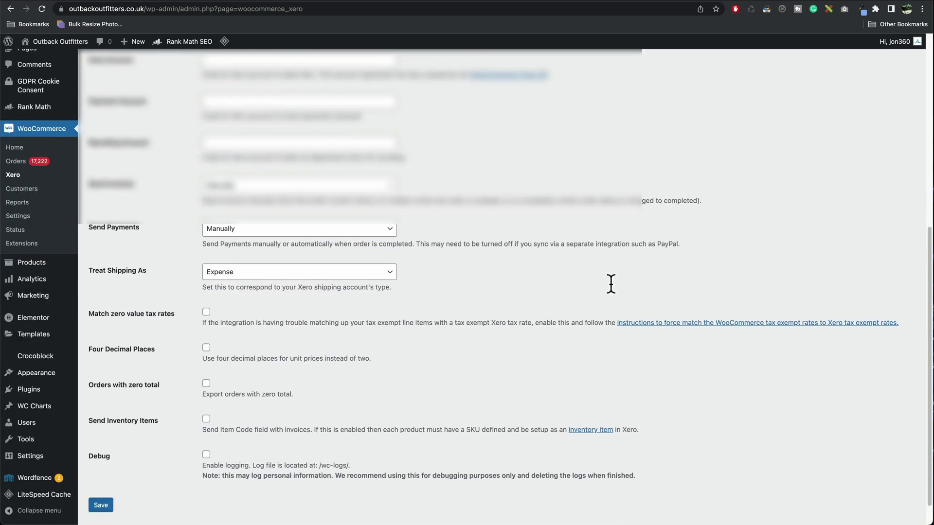
Save the Xero credentials, sign in with Xero, and allow the Woocommerce app access.
click(102, 506)
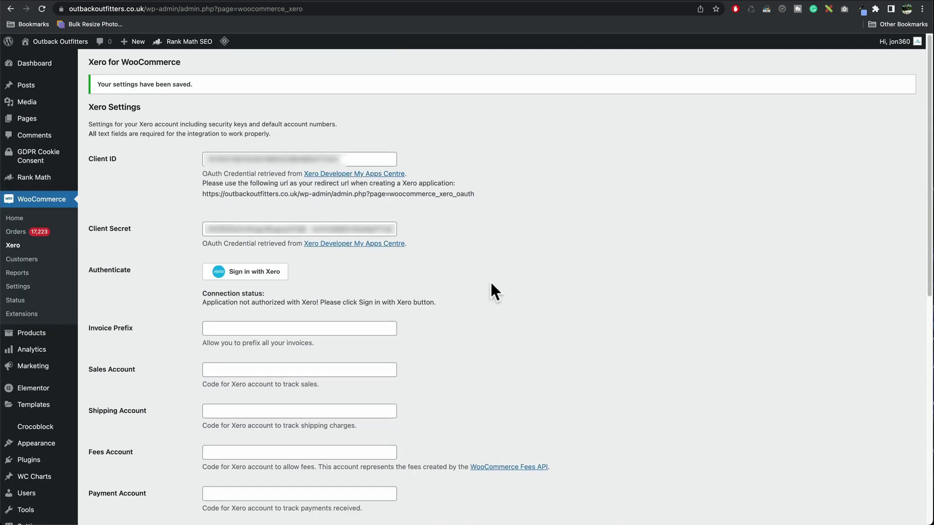
click(266, 273)
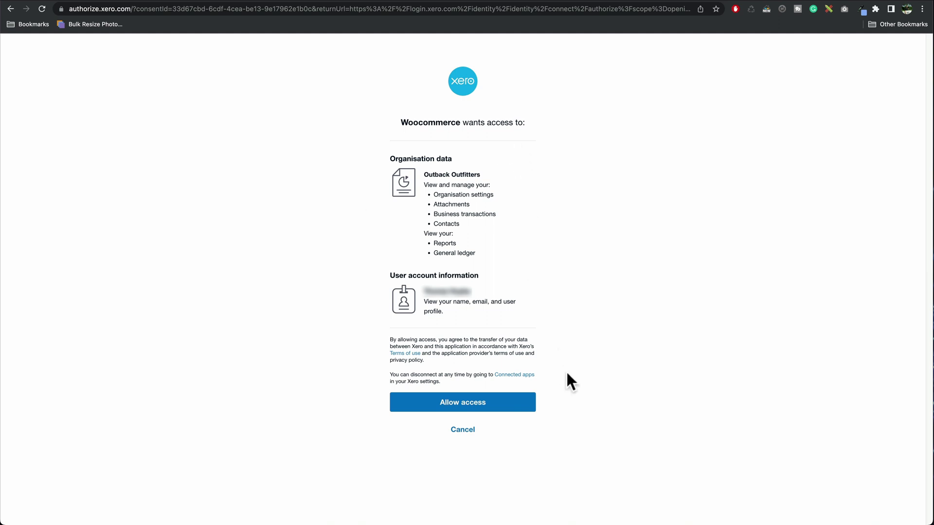
click(450, 410)
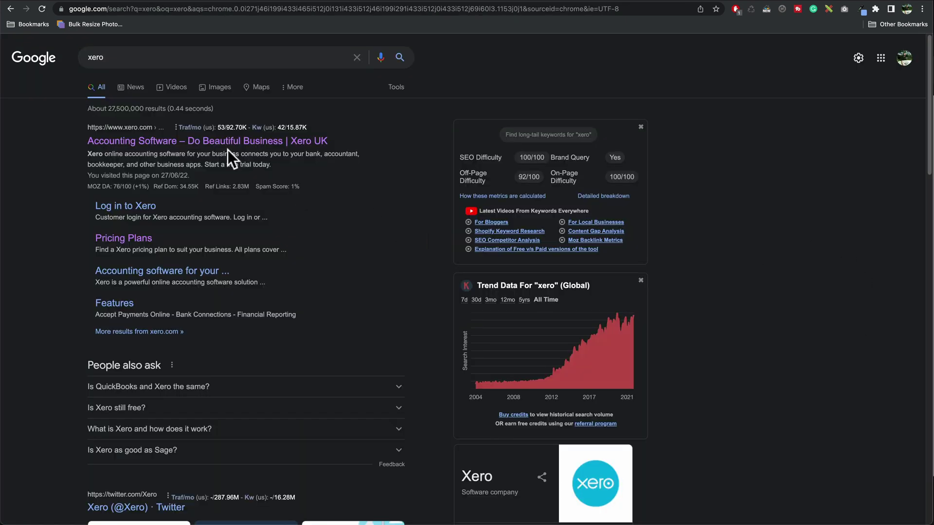
Open xero.com from Google, log in, and go to Accounting > Chart of accounts.
click(149, 142)
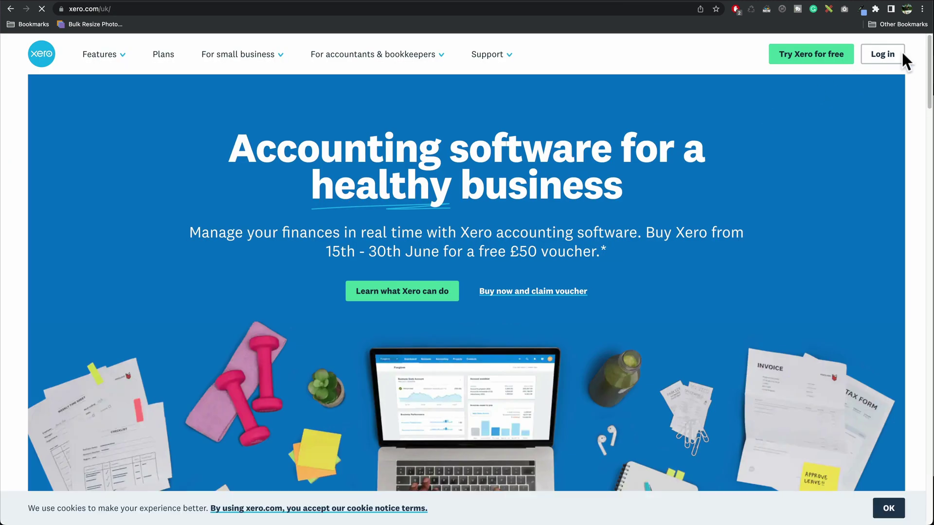
click(882, 54)
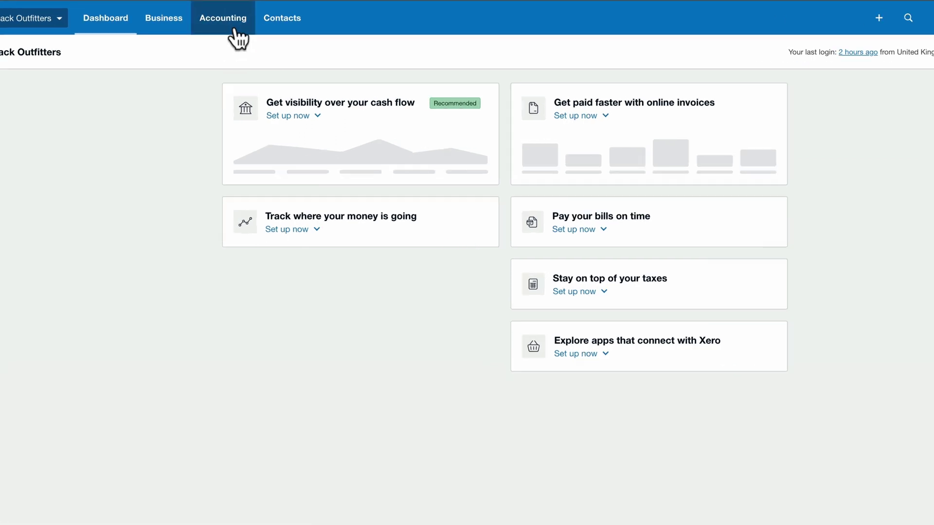
click(238, 36)
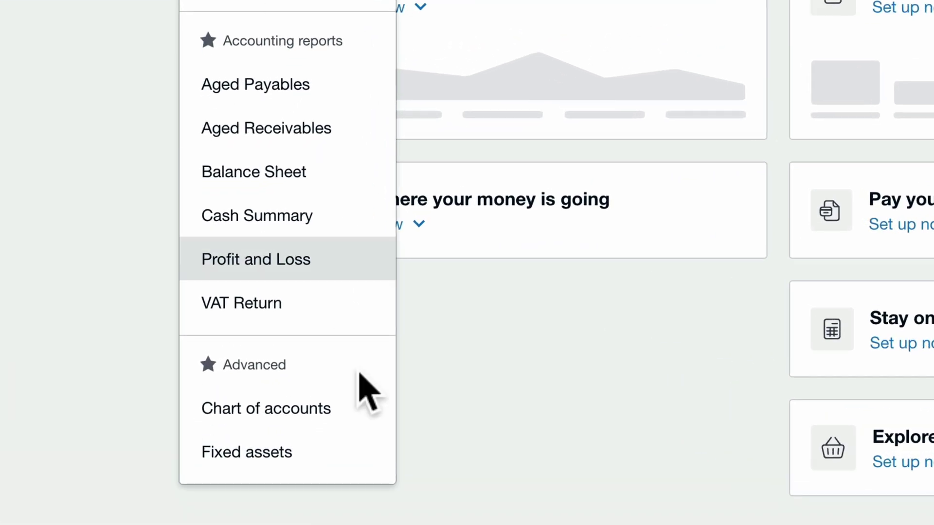
click(330, 408)
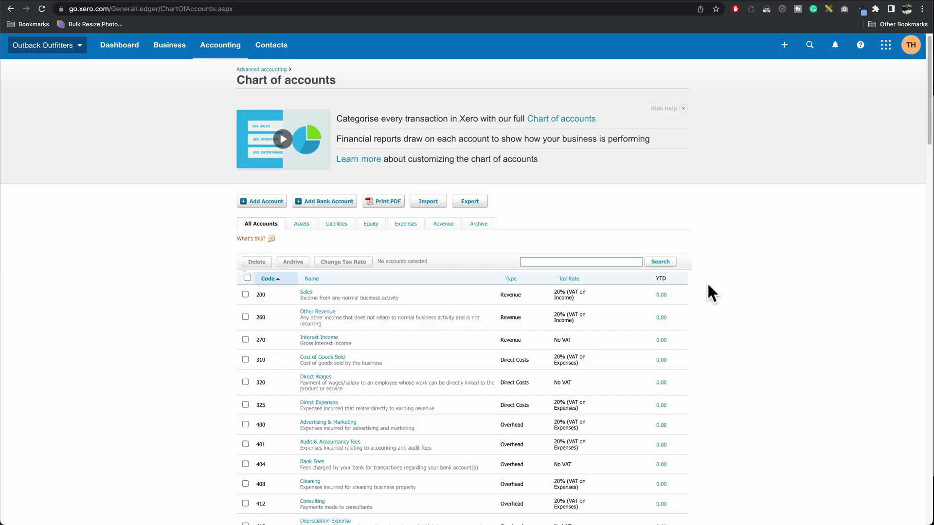
Scroll the Chart of accounts to locate the Sales, Shipping, Fees and Rounding codes.
scroll(707, 281, down, 3)
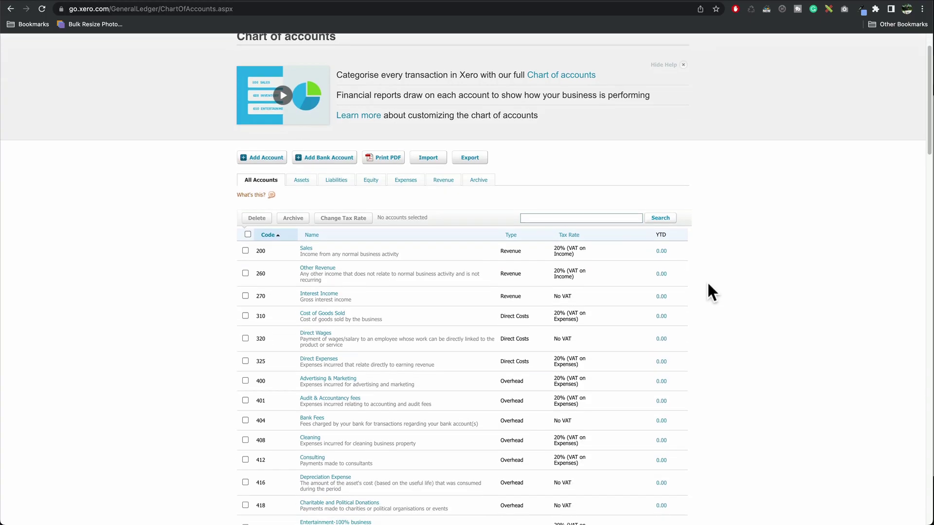
scroll(708, 281, down, 1)
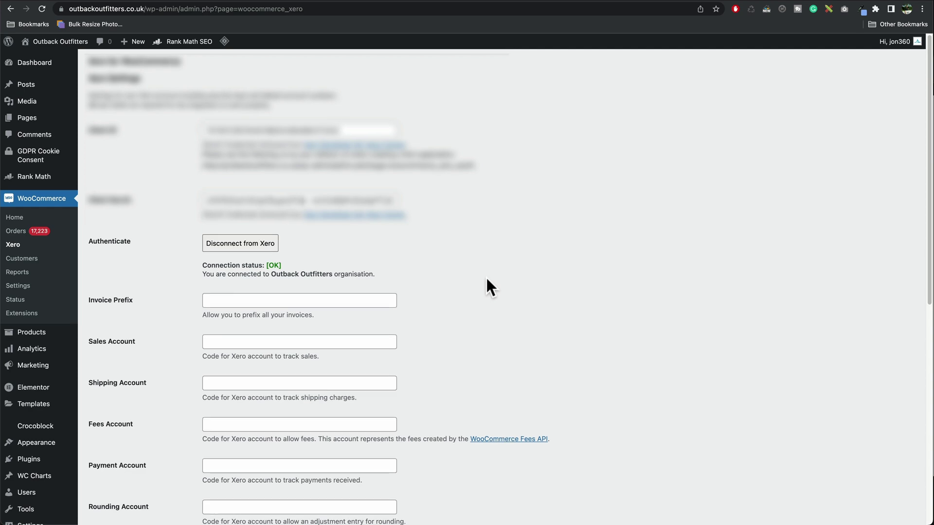
scroll(474, 258, down, 5)
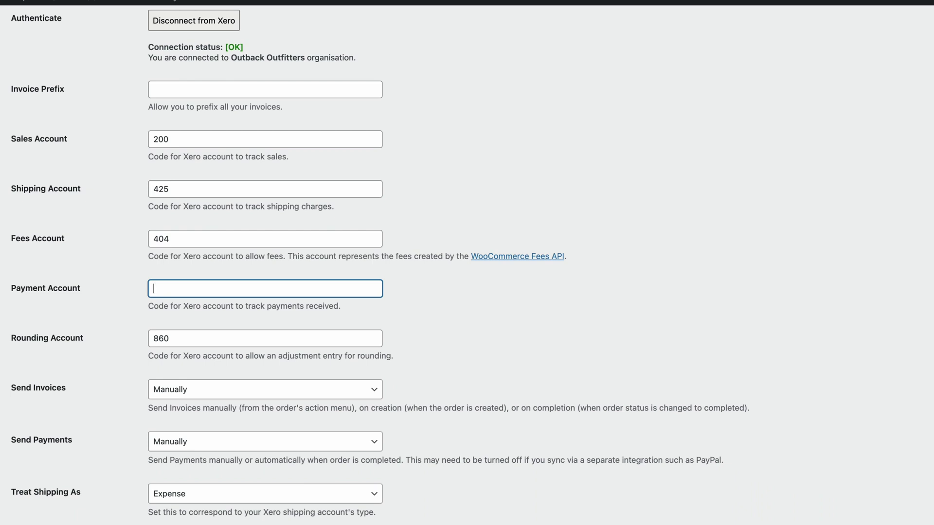
Change Send Invoices and Send Payments to On Payment Completion and save the Xero settings.
key(Tab)
key(Tab)
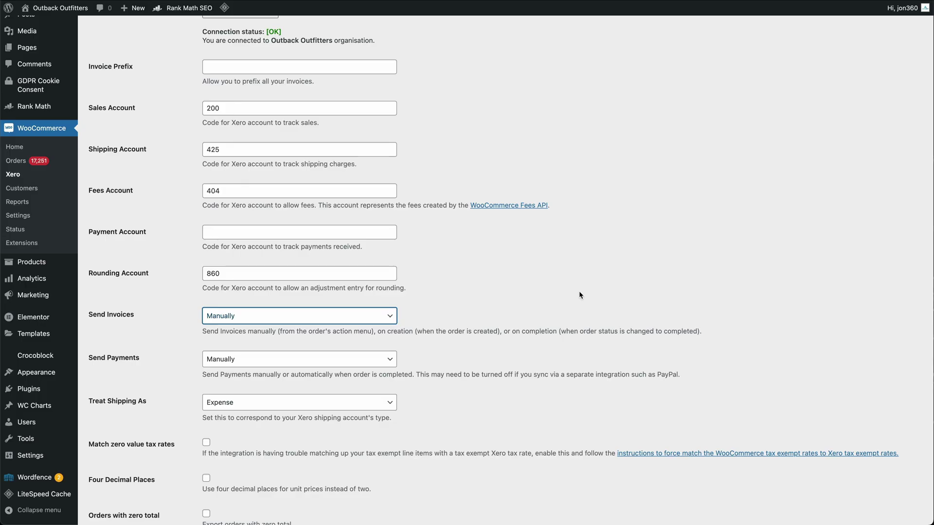
click(304, 322)
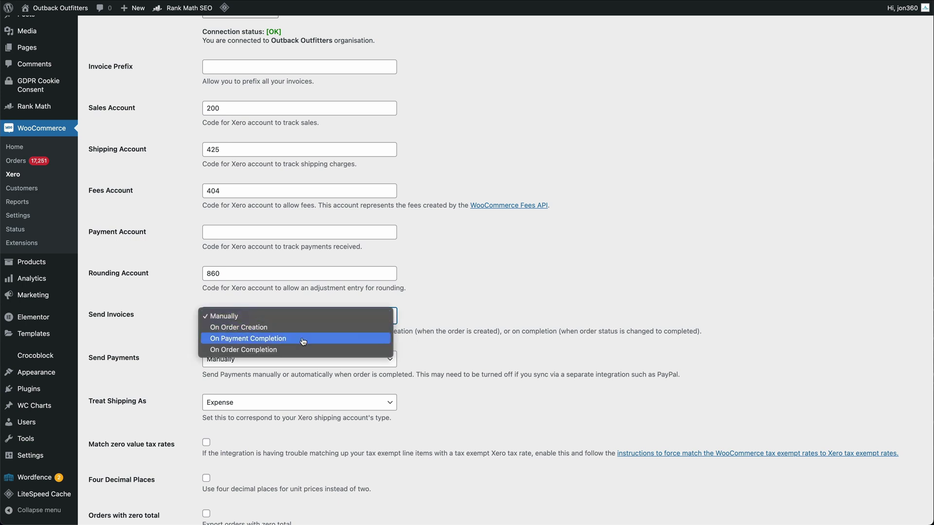
click(303, 338)
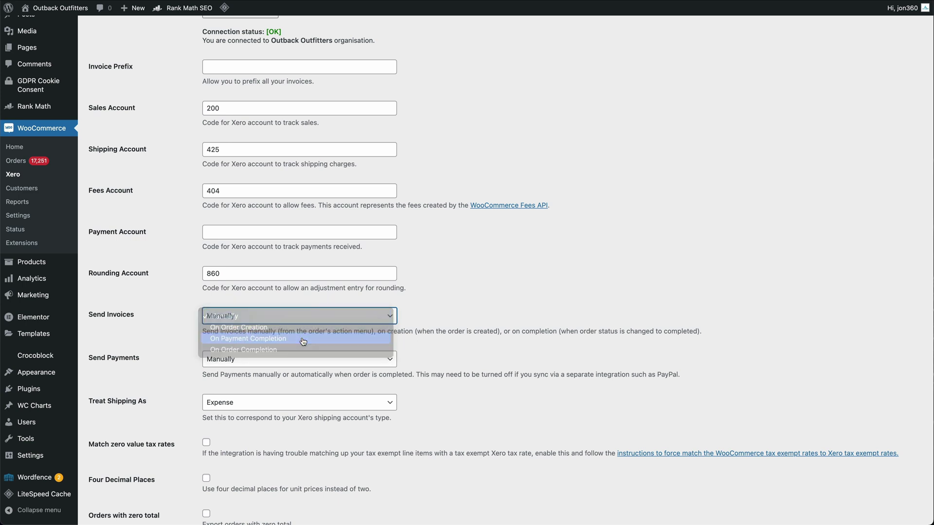
click(269, 363)
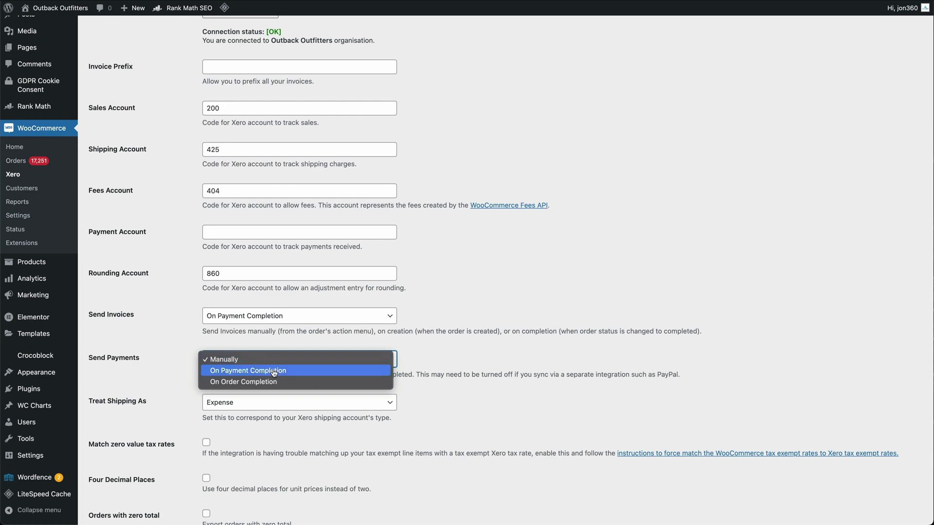
click(274, 372)
scroll(469, 385, down, 5)
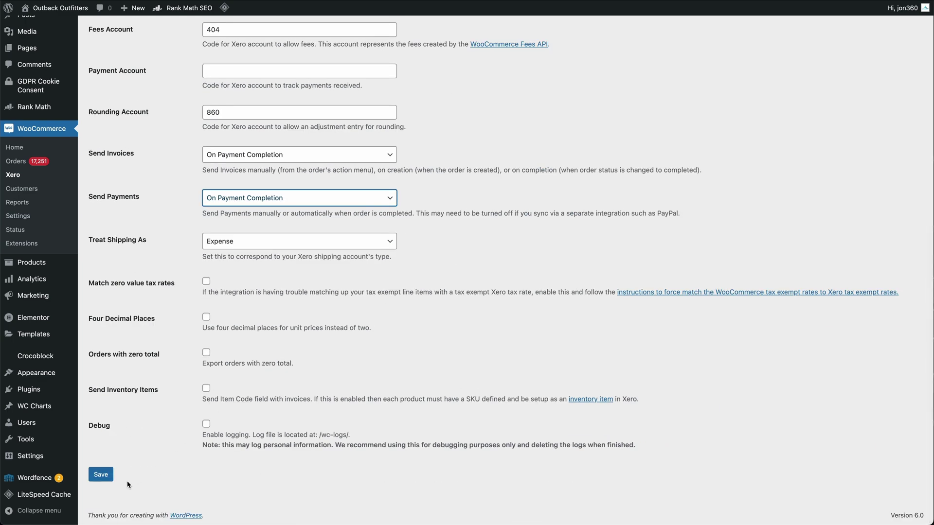
click(101, 475)
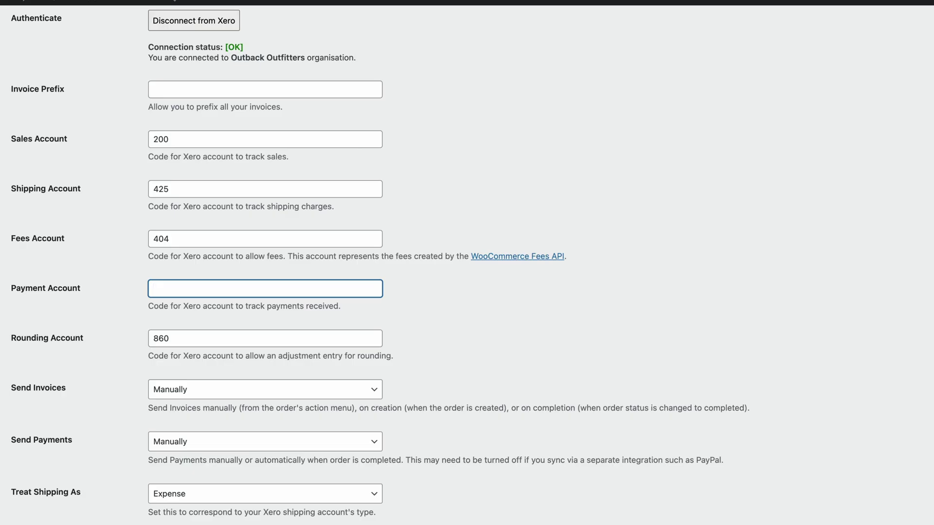